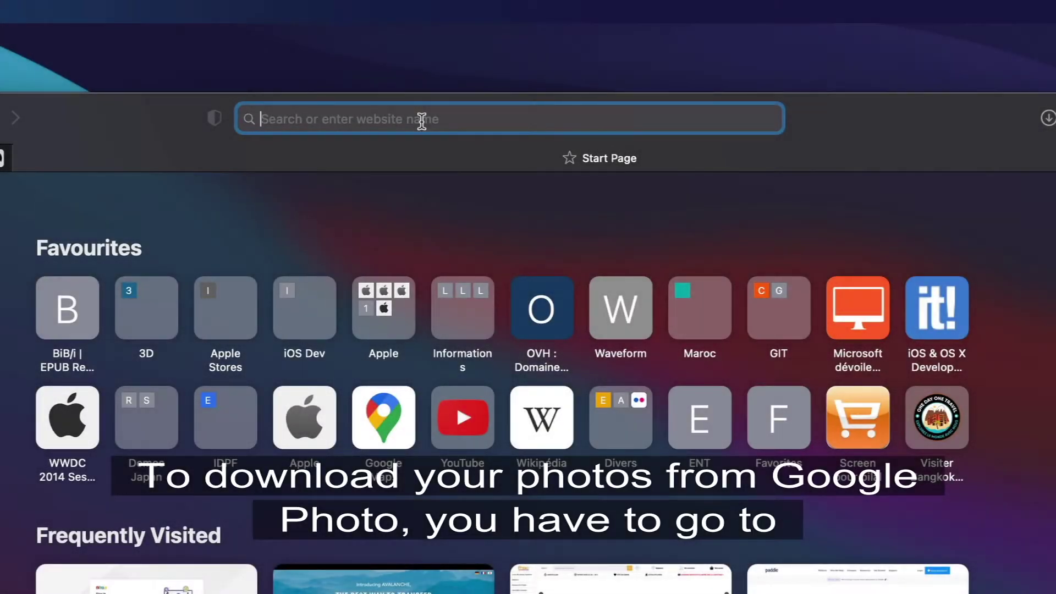
Step: Go to takeout.google.com by entering 'tak' in Safari's address bar and accepting the suggestion
type("takeout.google.com")
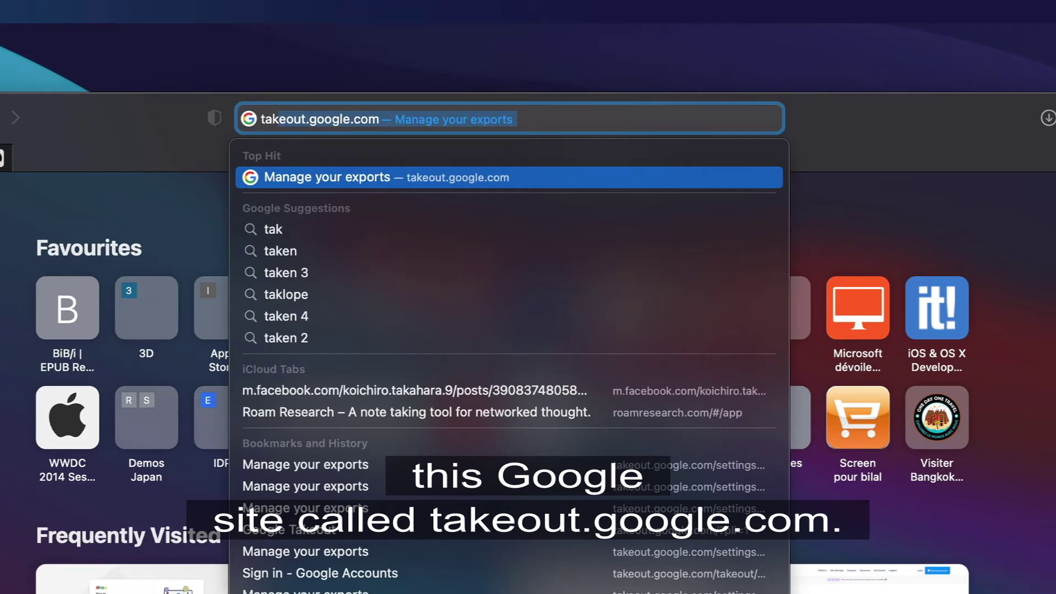
key("Return")
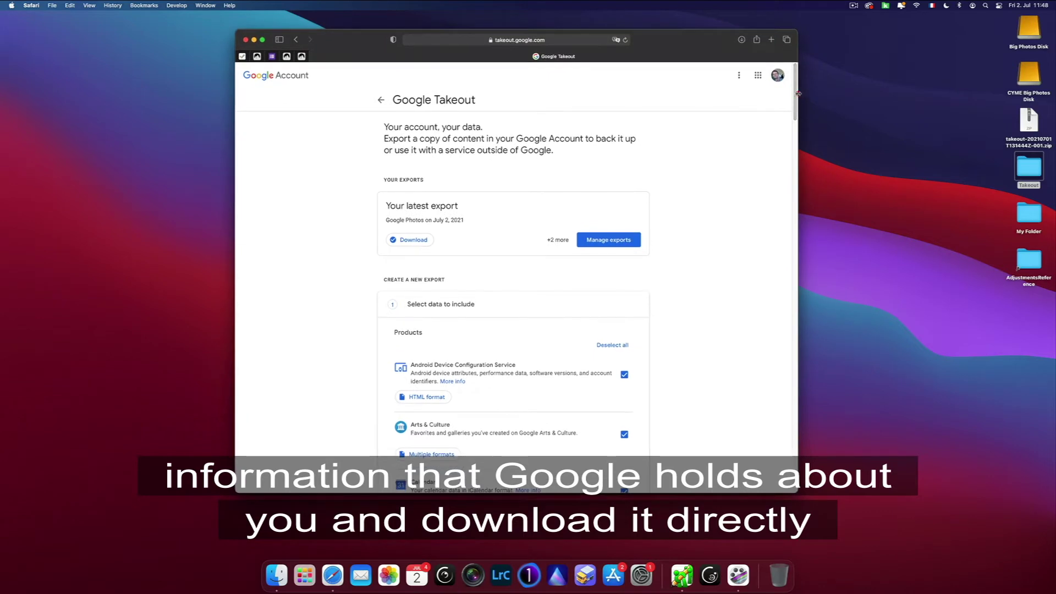
Step: Deselect all products, then tick Google Photos as the only product to export
left_click_drag(795, 97, 783, 240)
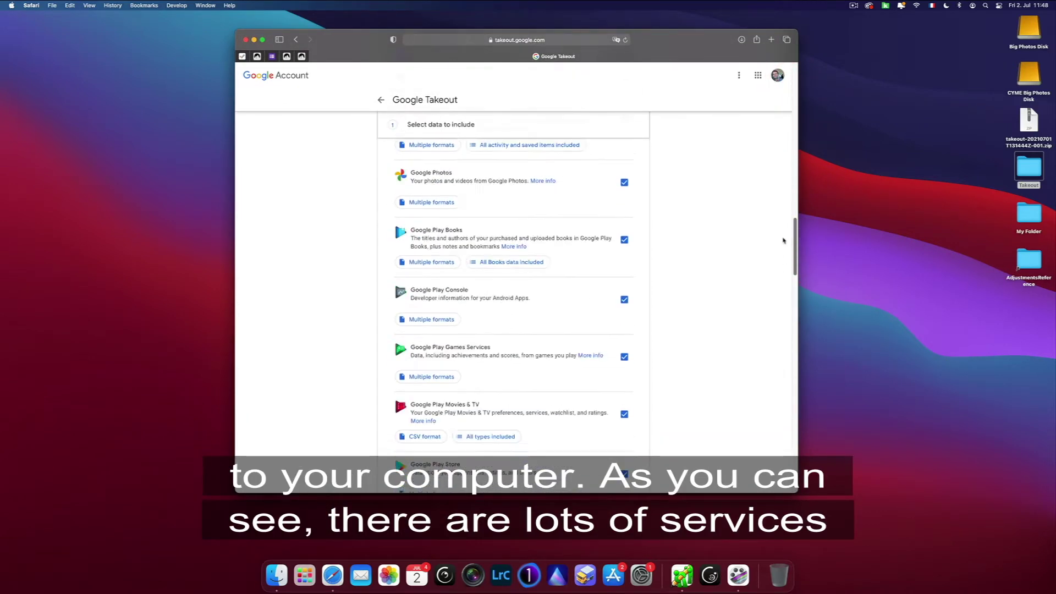
scroll(784, 240, "up", 15)
left_click(659, 206)
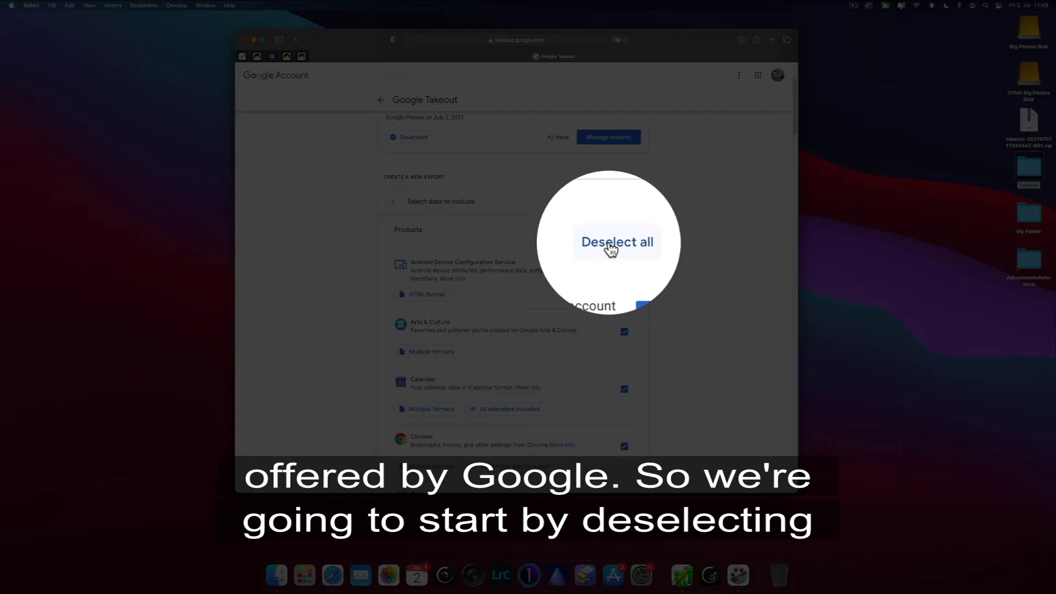
left_click(611, 243)
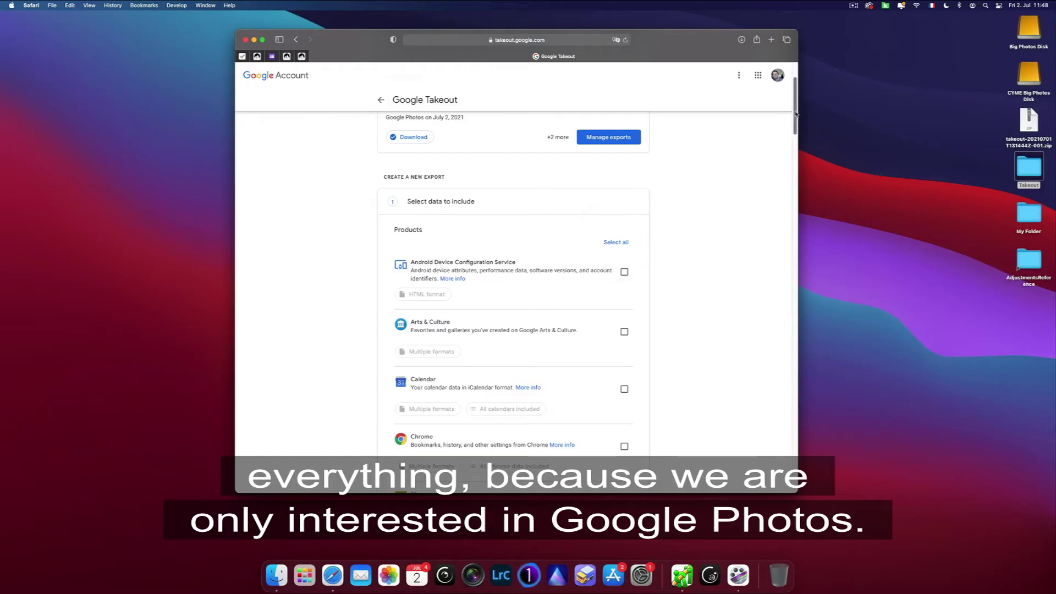
left_click_drag(793, 114, 782, 240)
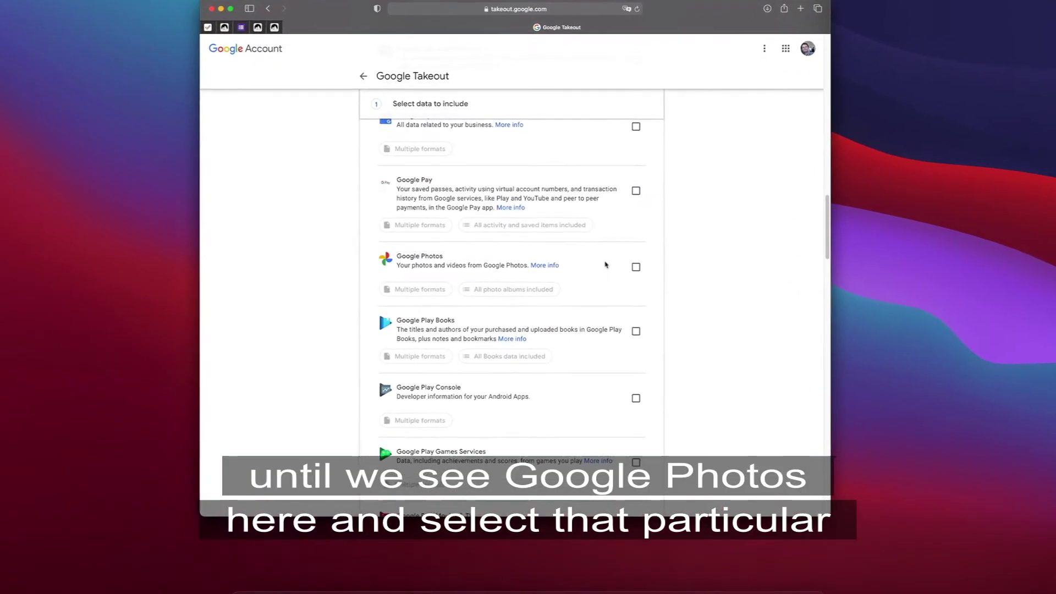
left_click(639, 266)
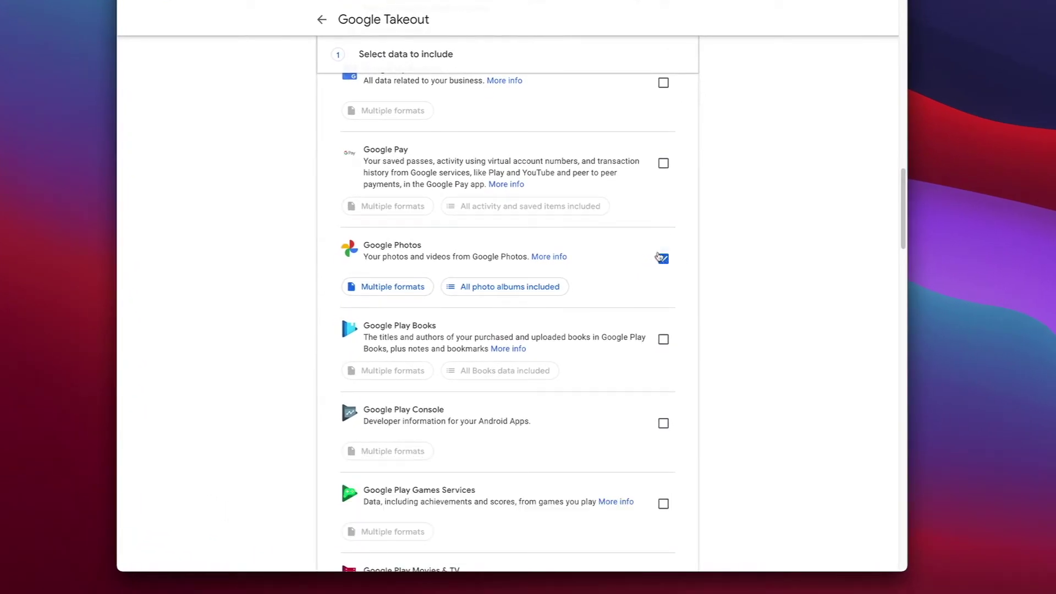
left_click(372, 286)
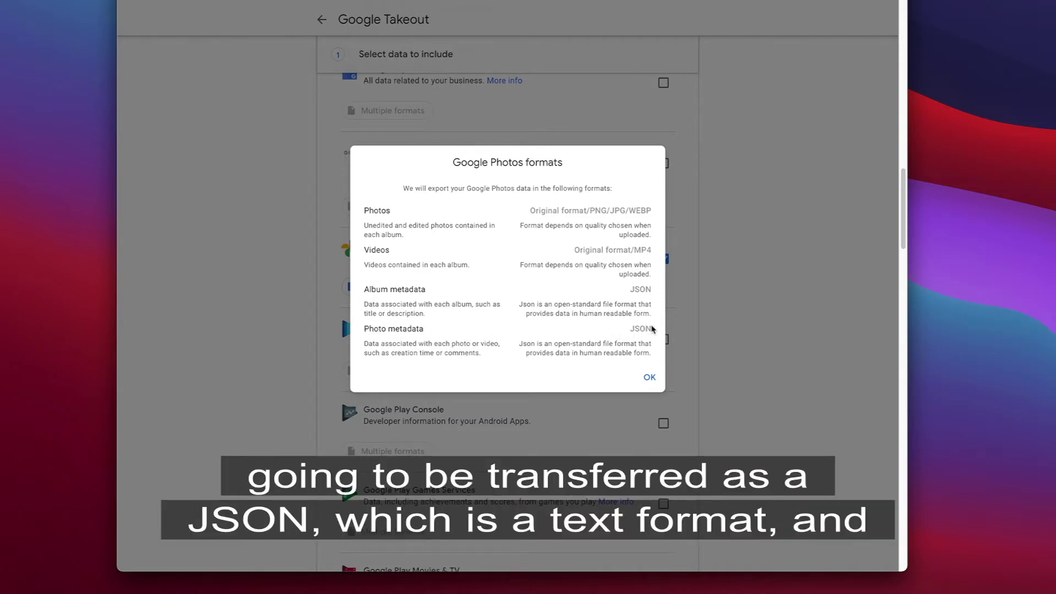
left_click(652, 329)
left_click(649, 377)
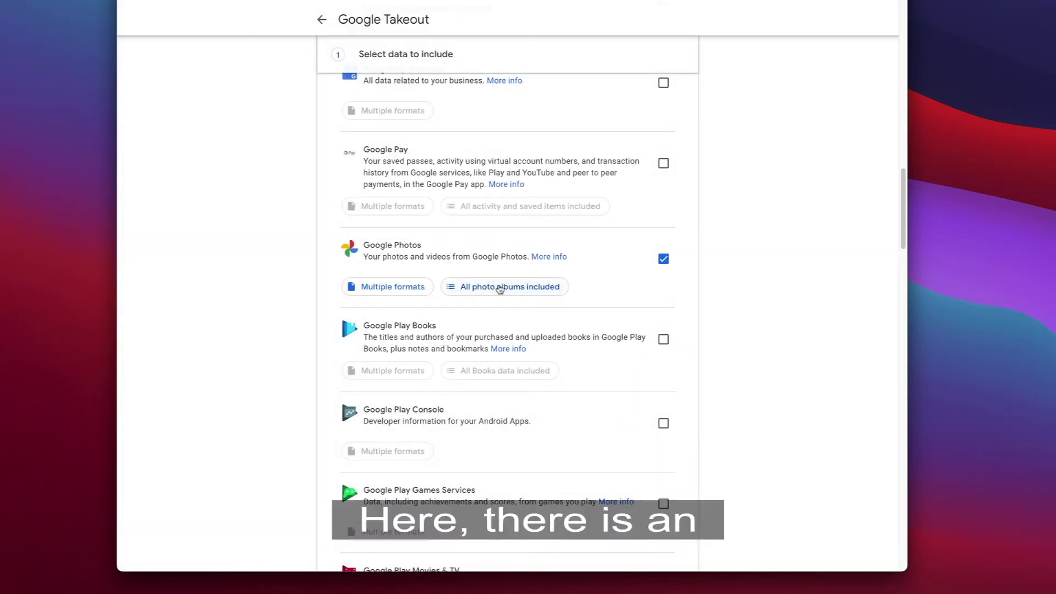
Step: Limit the Google Photos export to only the Architecture and Birds albums and confirm with OK
left_click(502, 287)
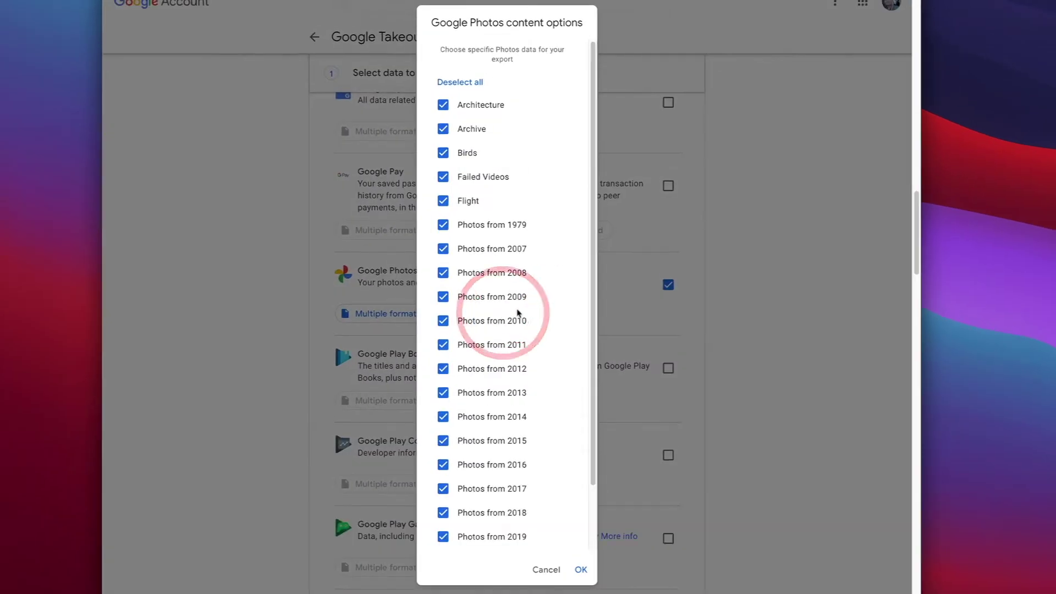
scroll(594, 208, "down", 2)
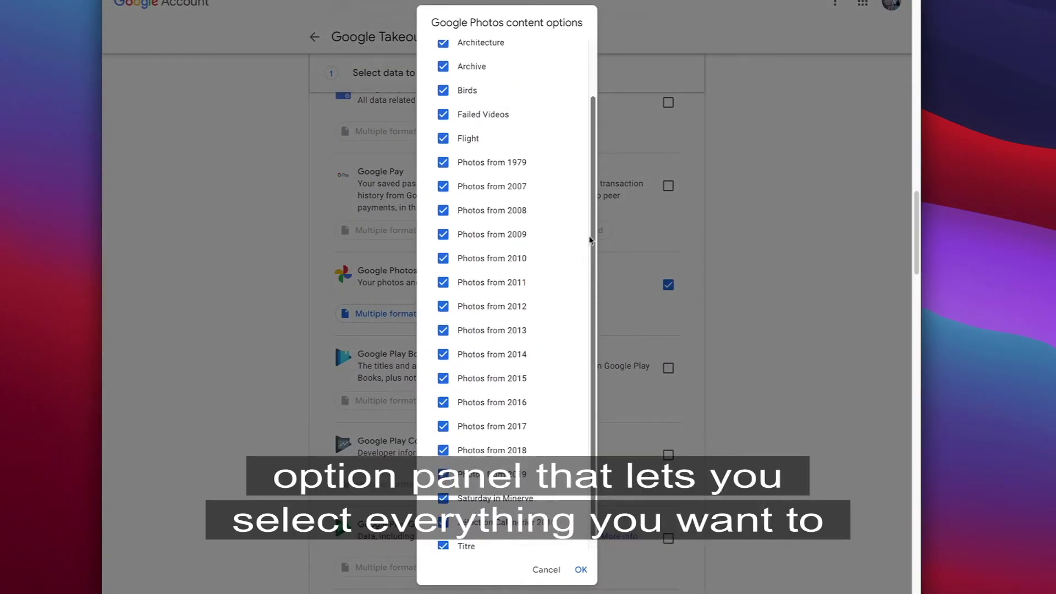
scroll(582, 157, "up", 2)
left_click(579, 154)
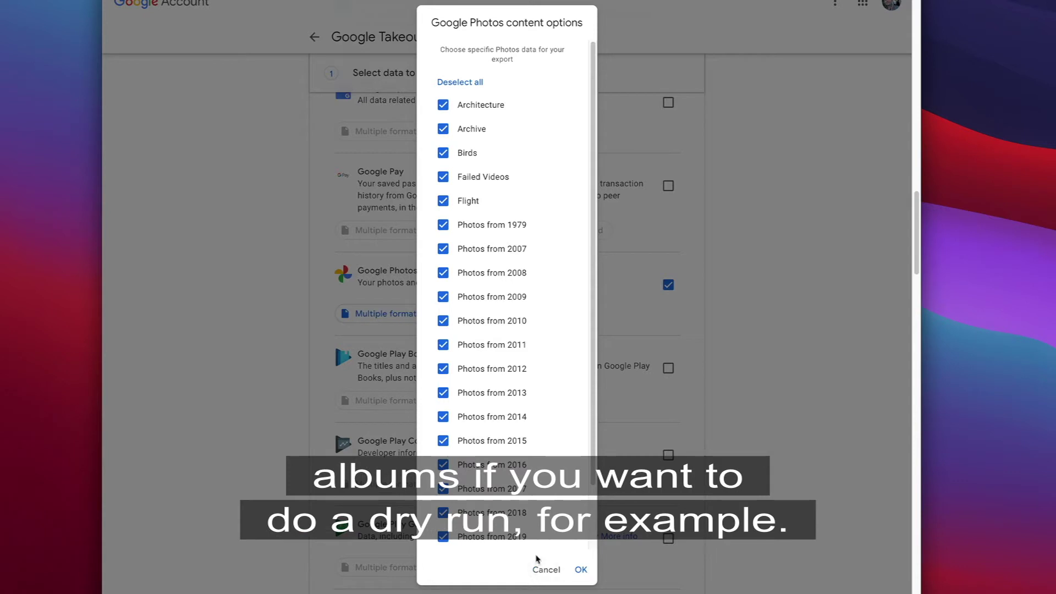
scroll(583, 515, "down", 3)
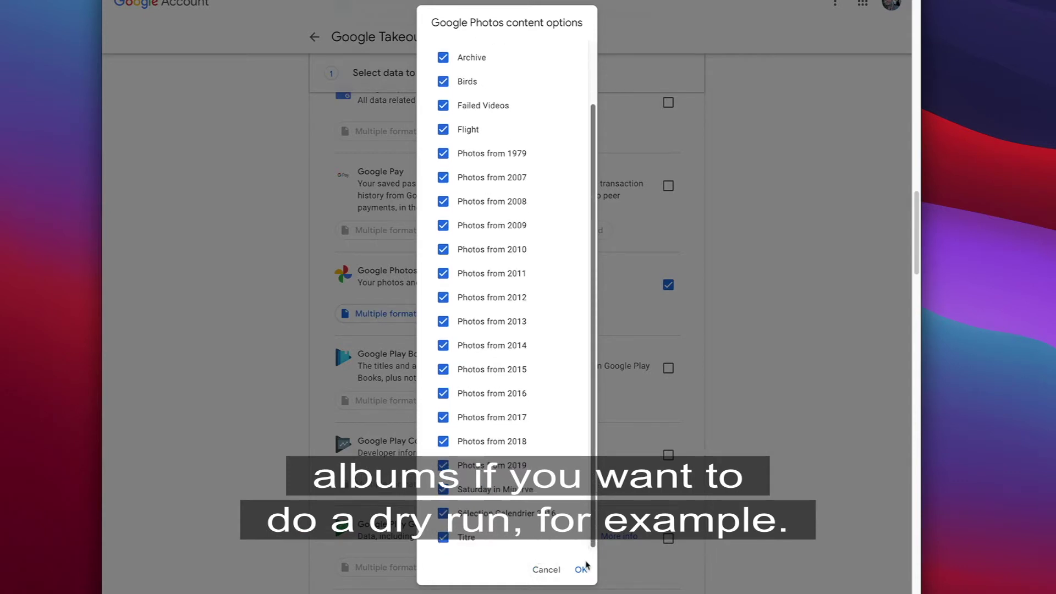
scroll(588, 440, "up", 3)
left_click(592, 418)
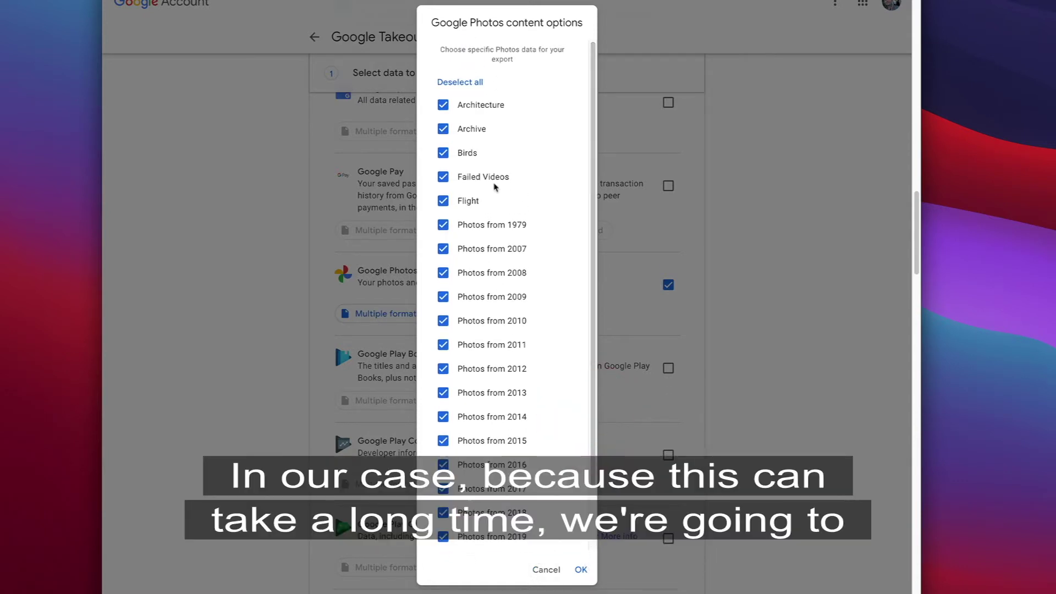
left_click(473, 84)
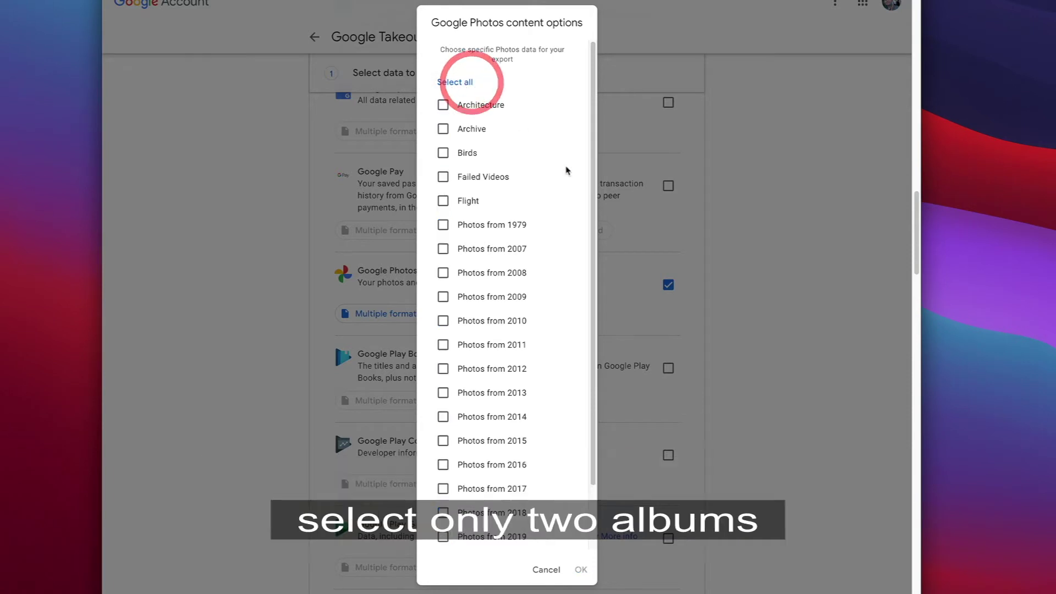
left_click(443, 104)
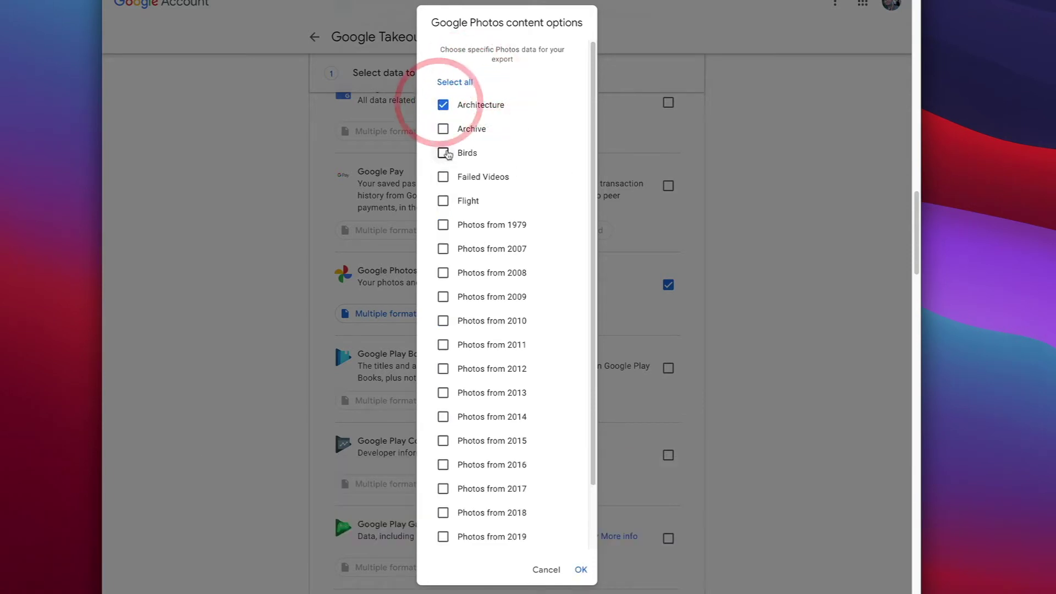
left_click(443, 152)
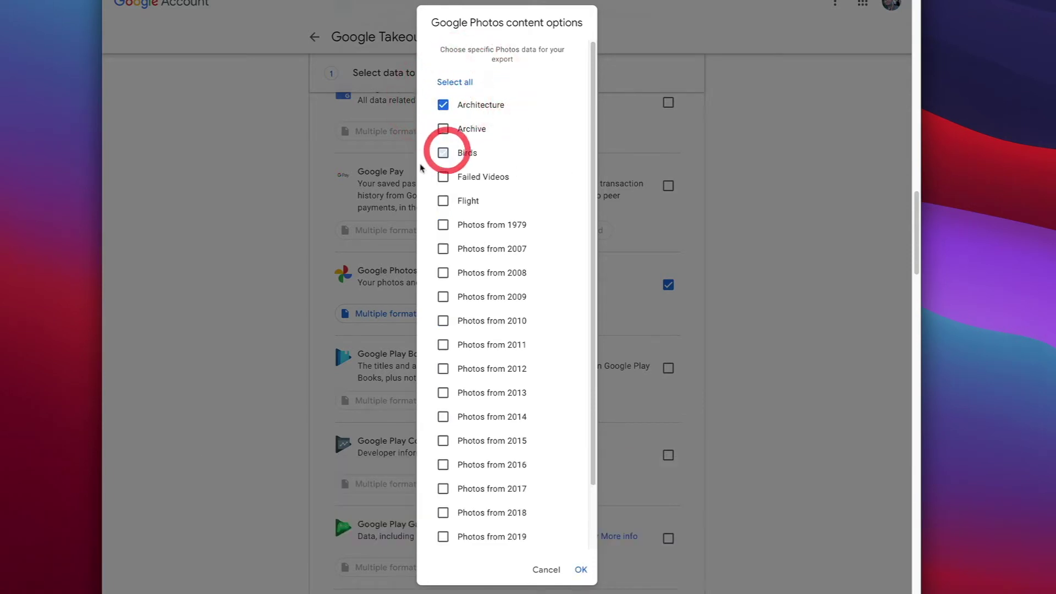
left_click(581, 570)
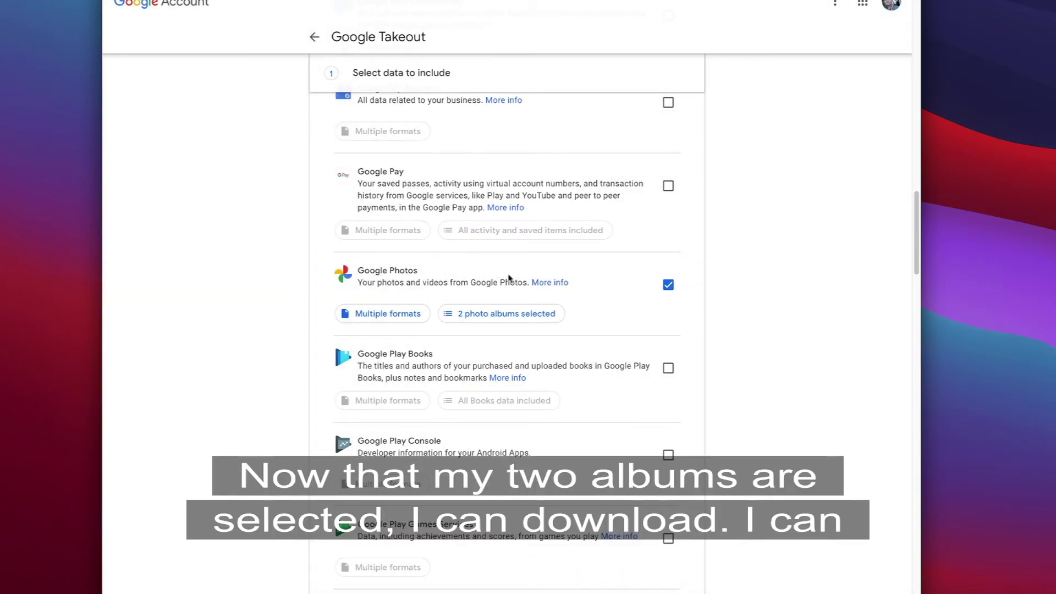
Step: Move on to the export settings (Export once, .zip, 2 GB) and create the export
scroll(880, 330, "down", 15)
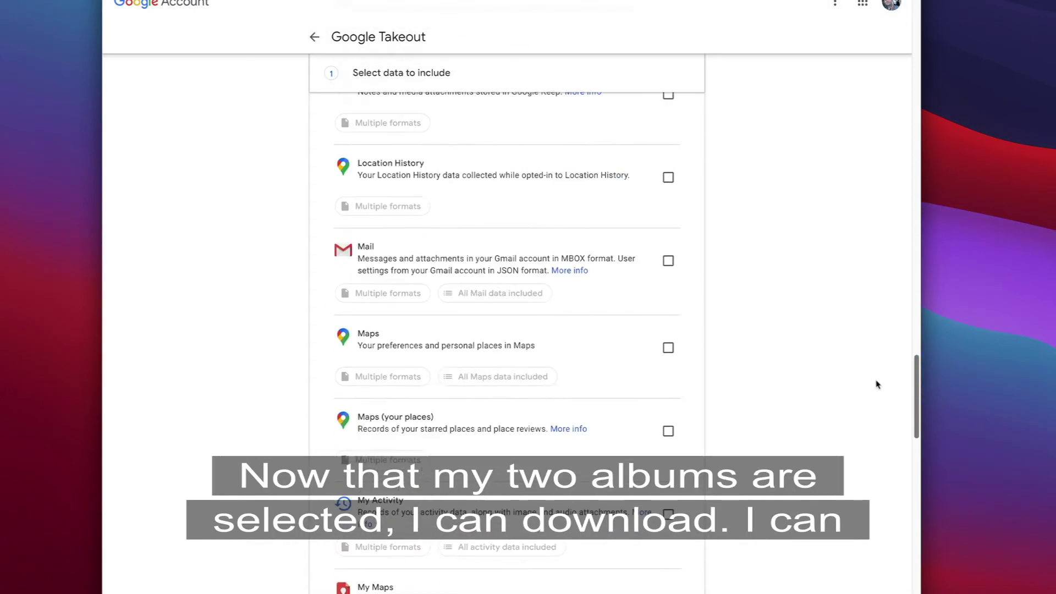
scroll(863, 484, "down", 10)
left_click(851, 566)
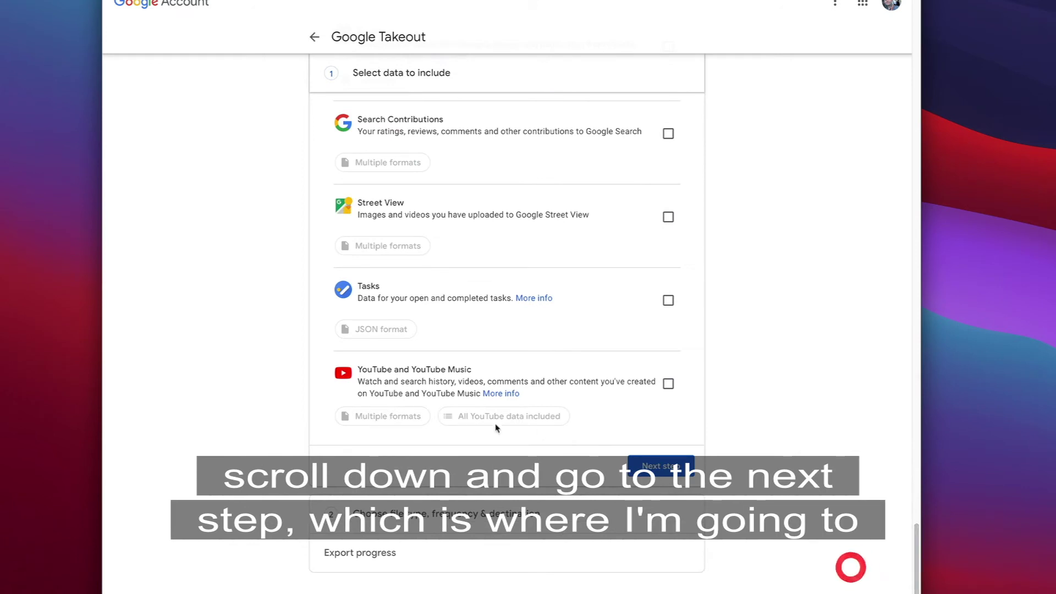
left_click(651, 463)
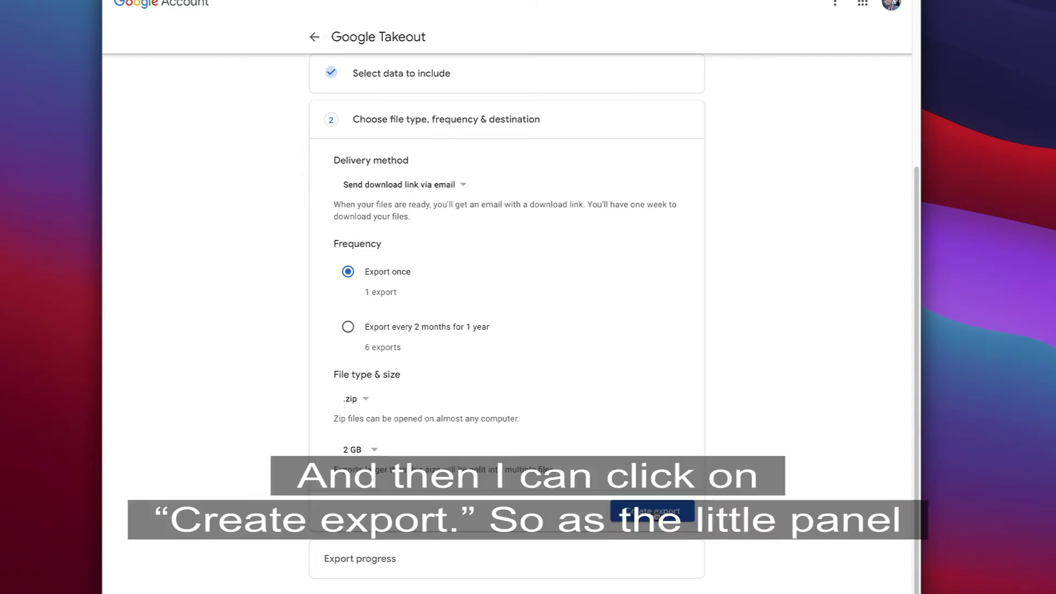
left_click(654, 511)
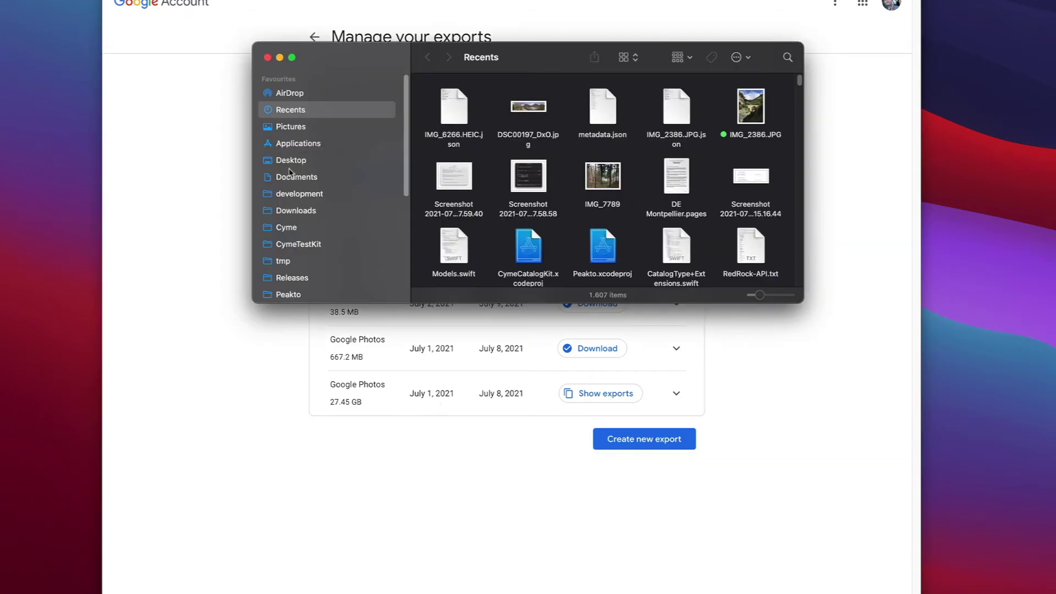
Step: Open the Takeout-2 folder in Downloads and enlarge the Finder window to show all columns
left_click(291, 210)
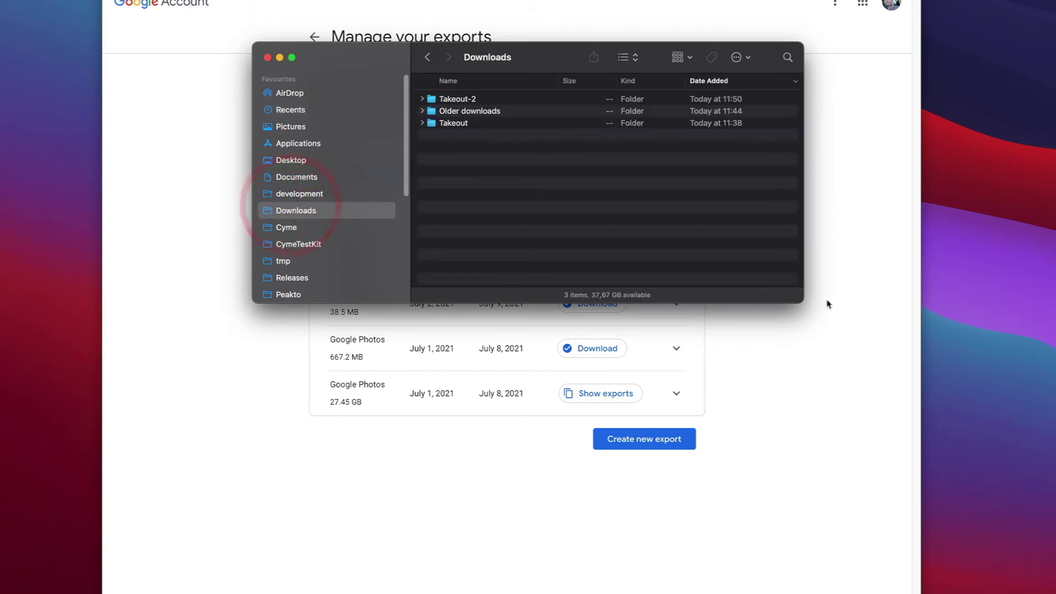
left_click_drag(802, 302, 888, 448)
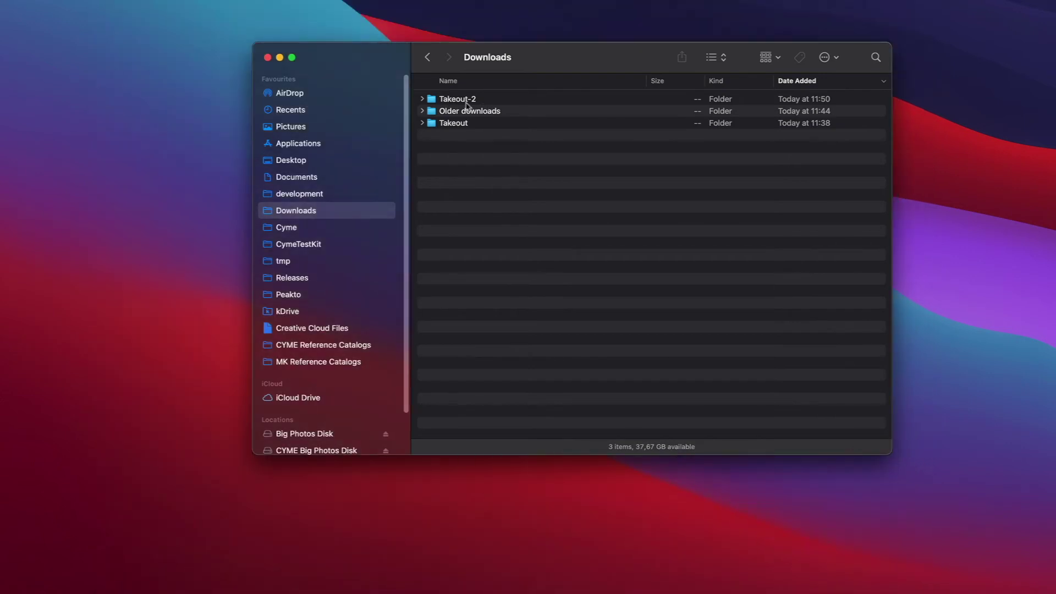
double_click(456, 99)
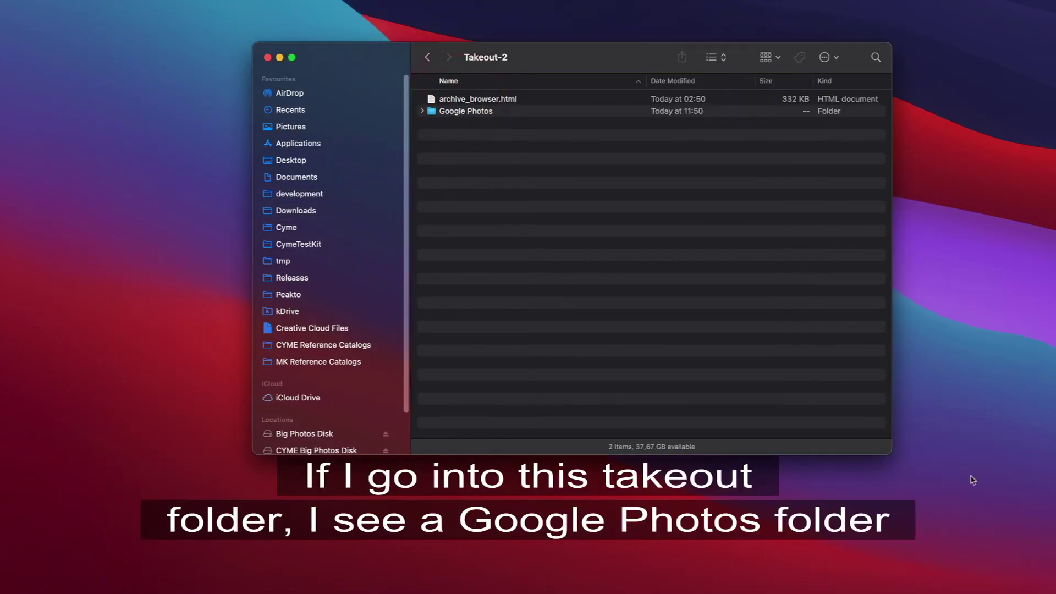
left_click_drag(887, 449, 1019, 581)
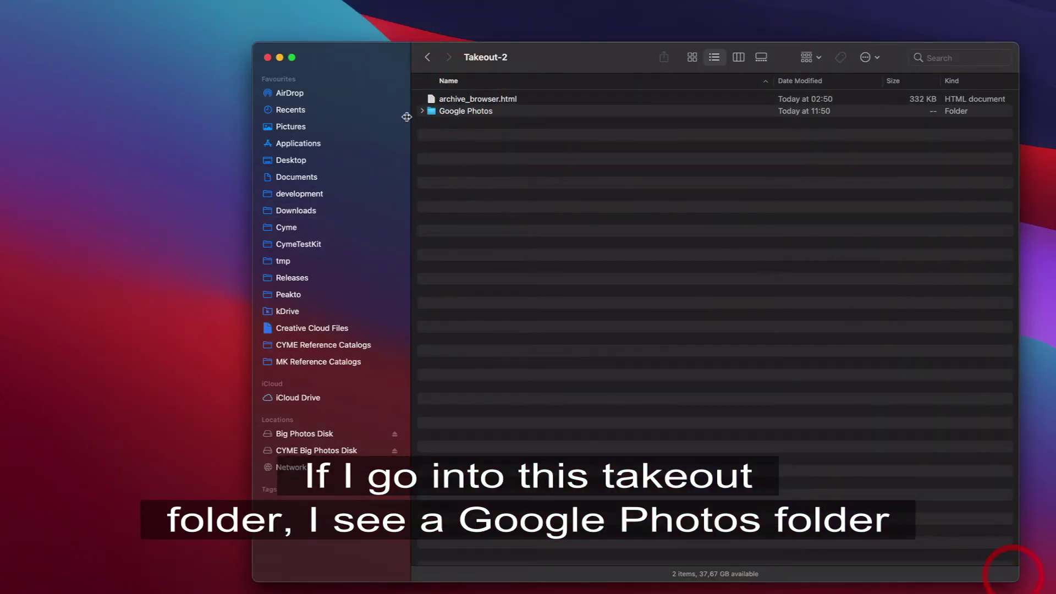
Step: Expand Google Photos > Architecture and open IMG_6264.HEIC.json in the text editor
left_click(422, 112)
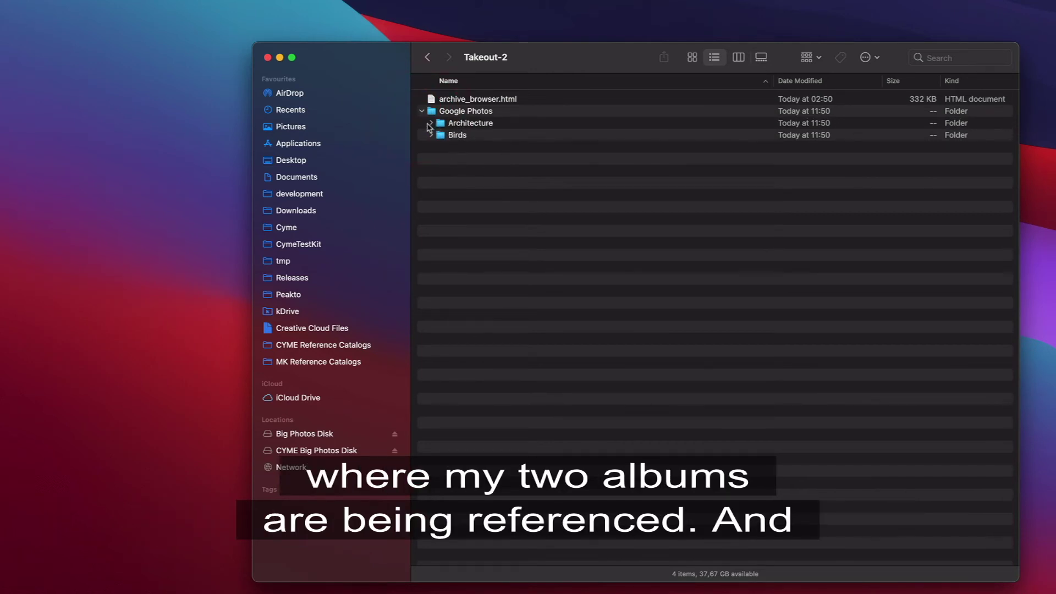
left_click(430, 123)
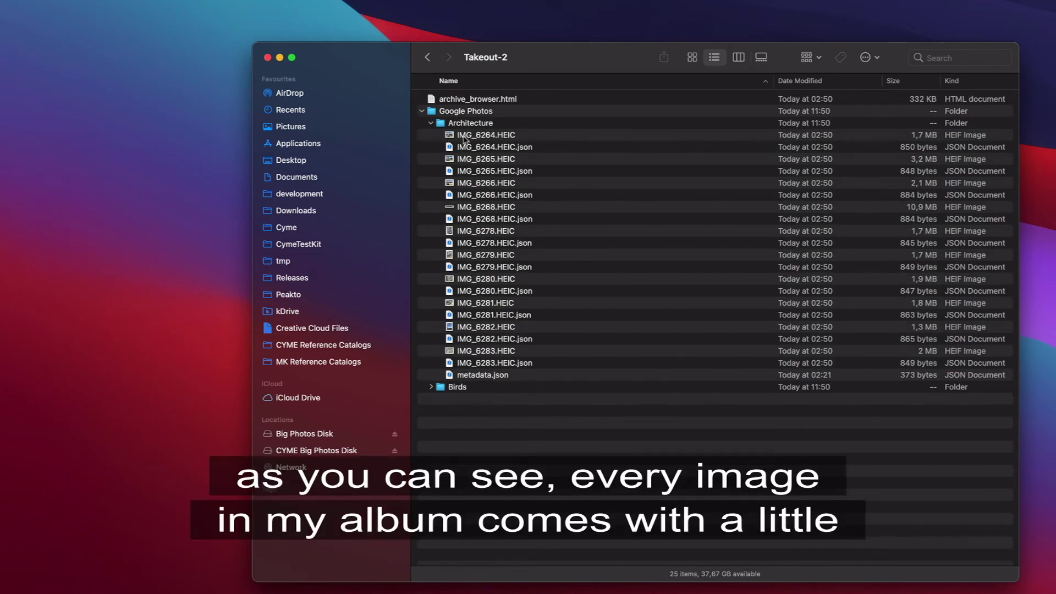
left_click(483, 135)
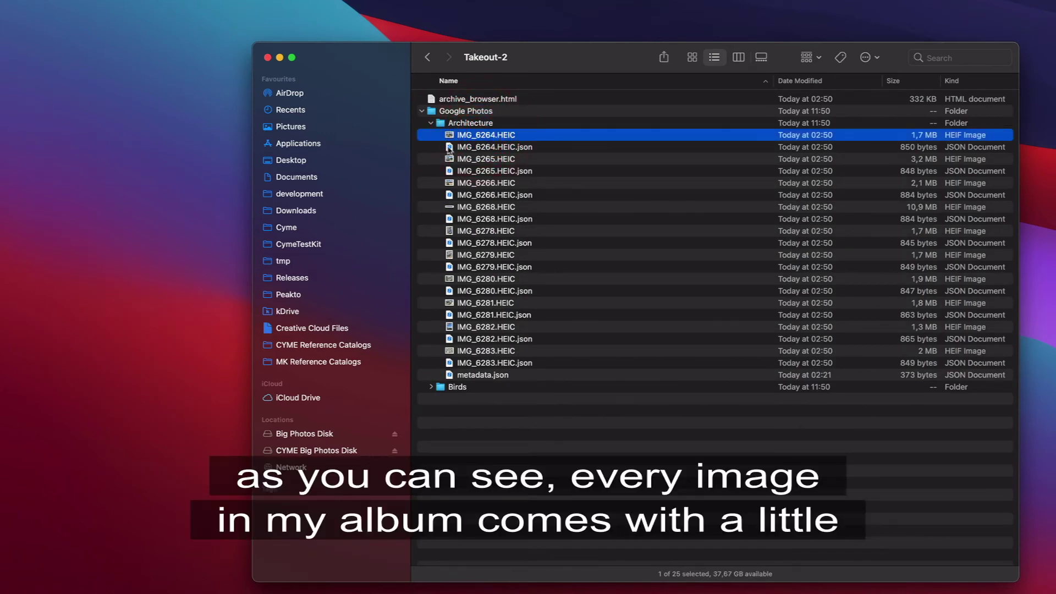
left_click(478, 147)
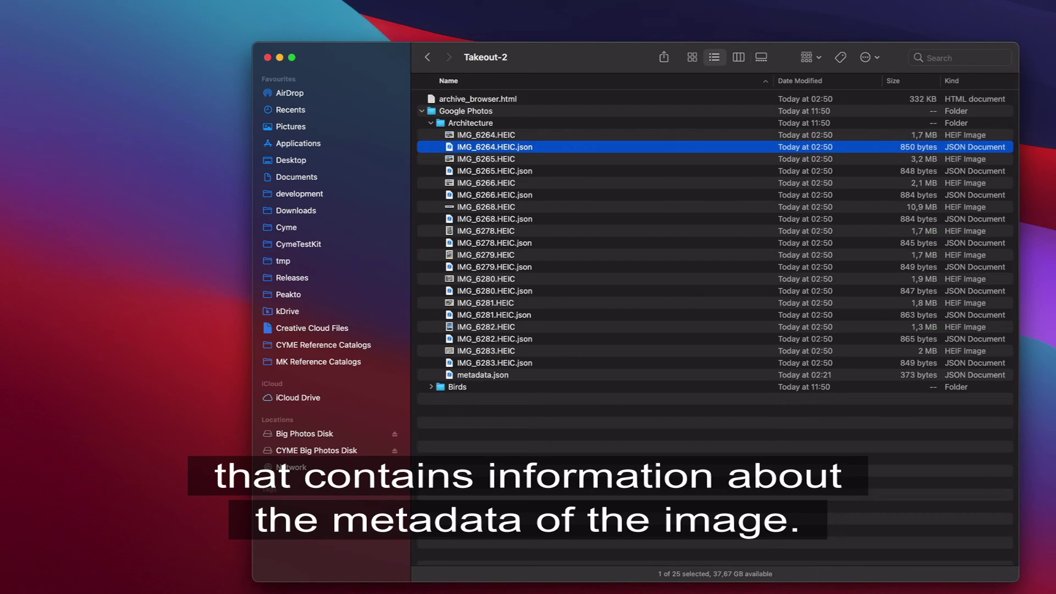
left_click_drag(108, 270, 781, 42)
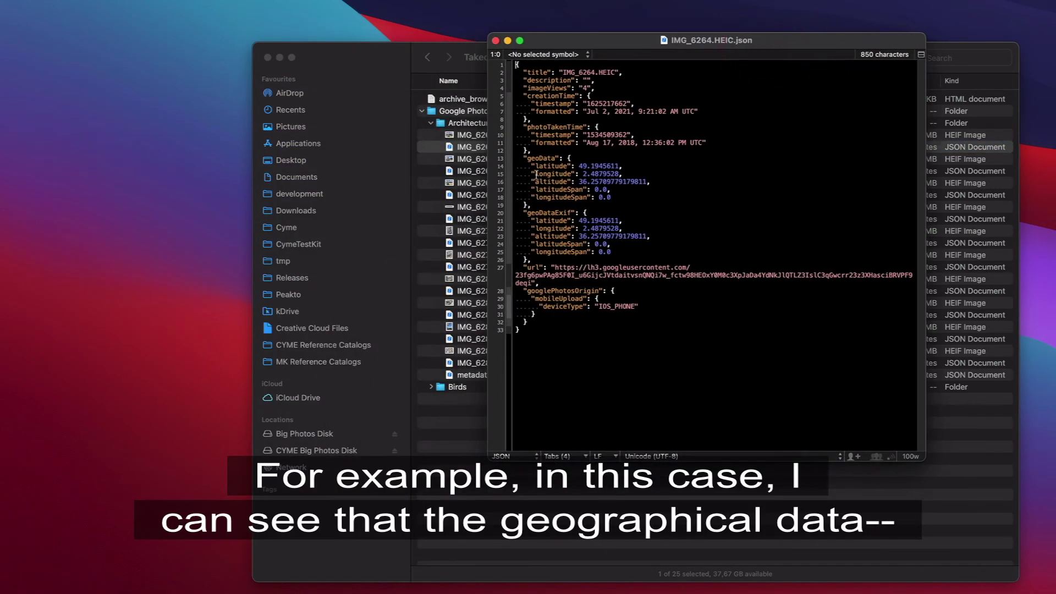
Step: Highlight the geoData lines and the deviceType IOS_PHONE line, then close IMG_6264.HEIC.json
left_click_drag(517, 167, 504, 207)
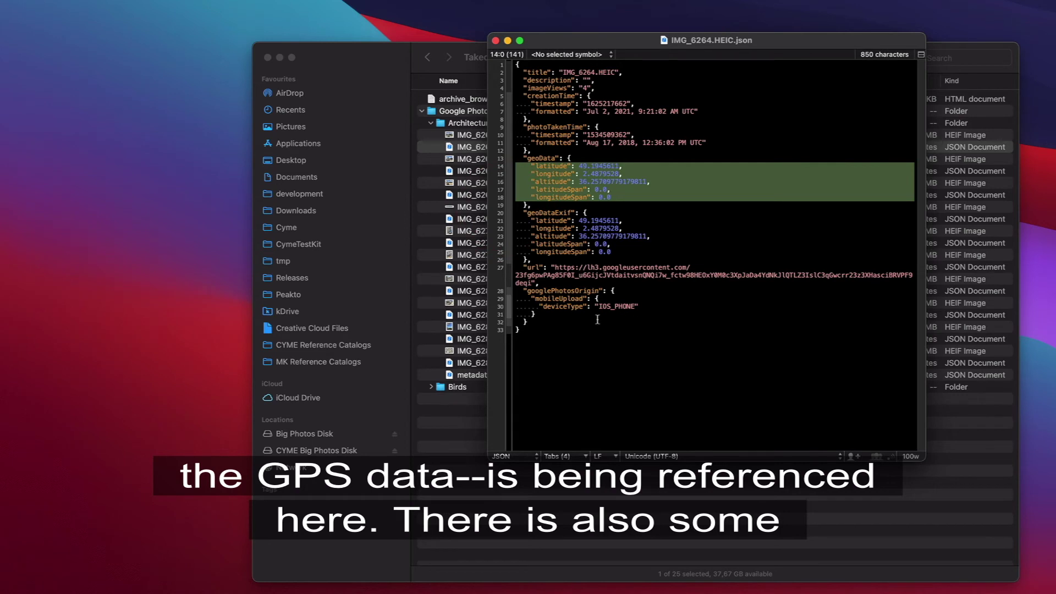
left_click_drag(515, 307, 515, 312)
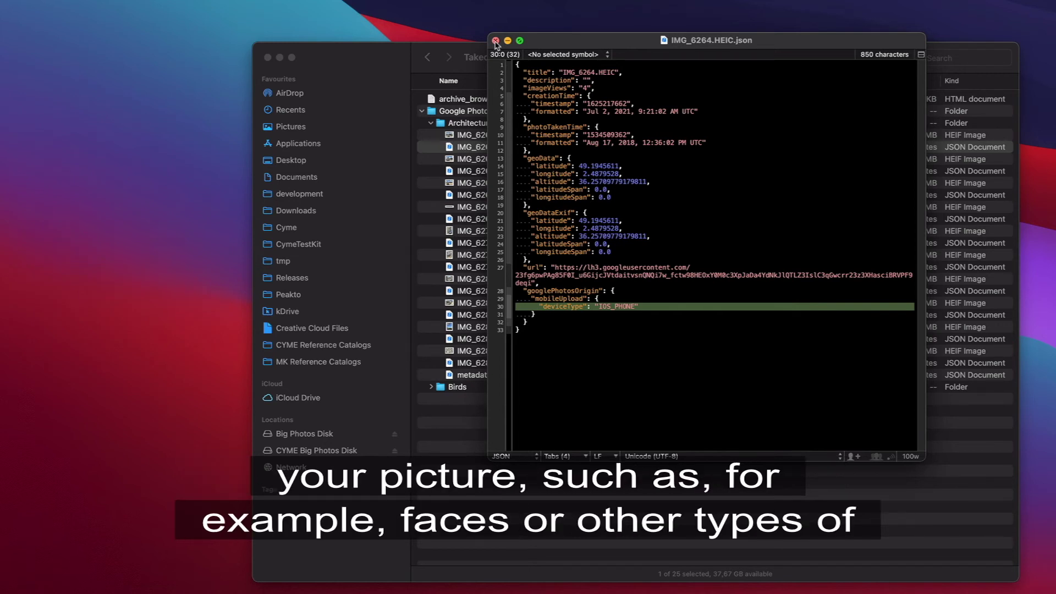
left_click(495, 41)
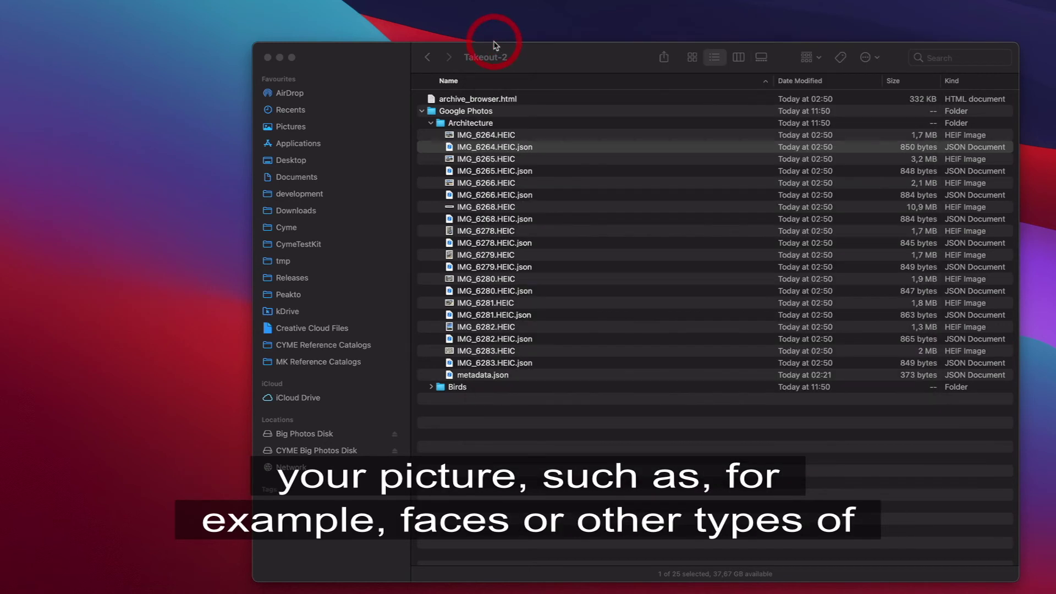
Step: Bring Finder forward and collapse the Google Photos folder in Takeout-2
left_click(552, 50)
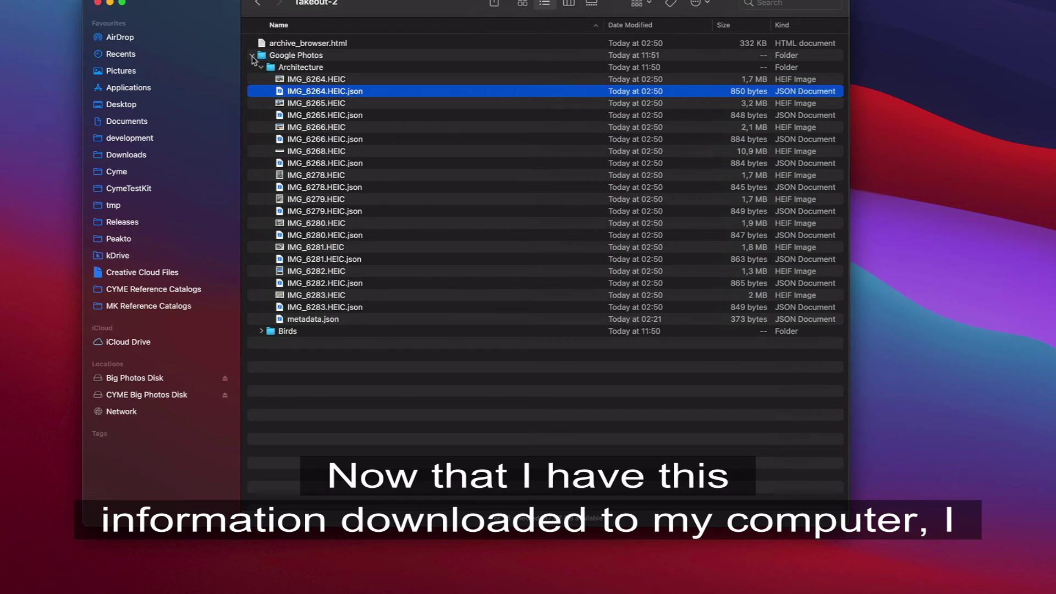
left_click(252, 56)
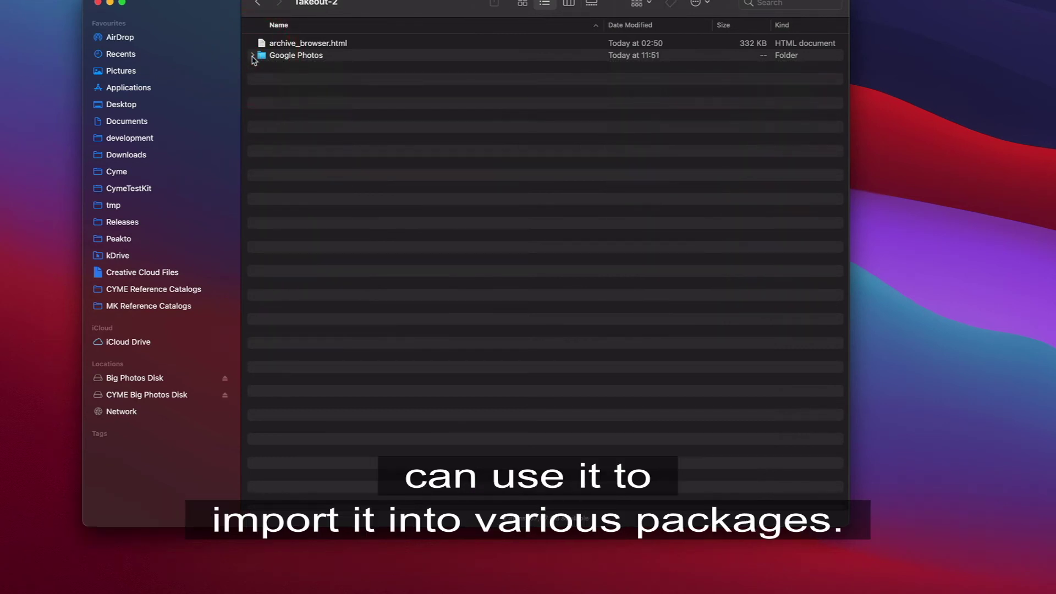